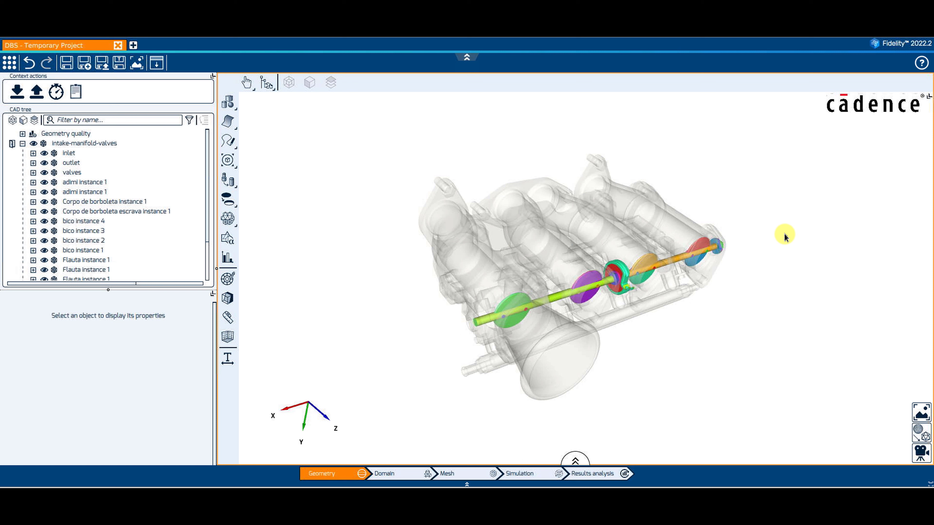
Step: Select the valves, add a second valve position, and make Position 1 active
left_click(75, 173)
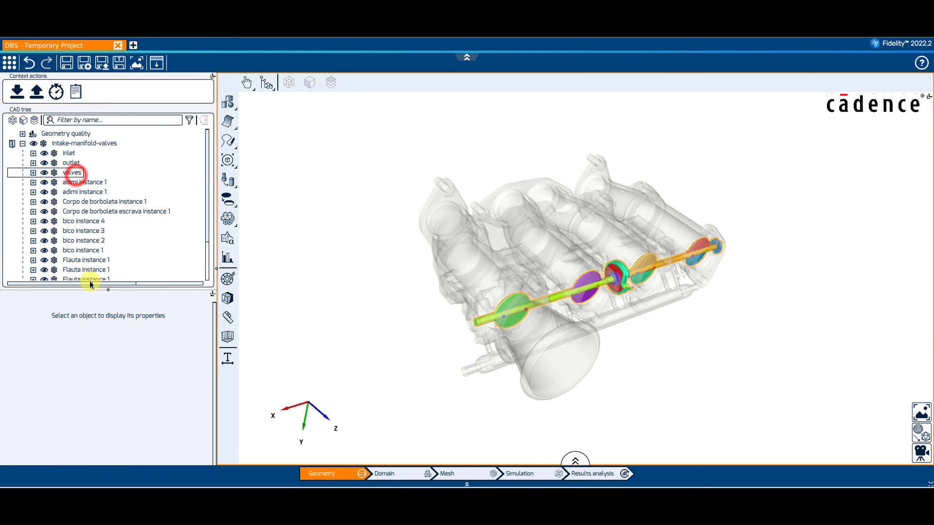
left_click(154, 447)
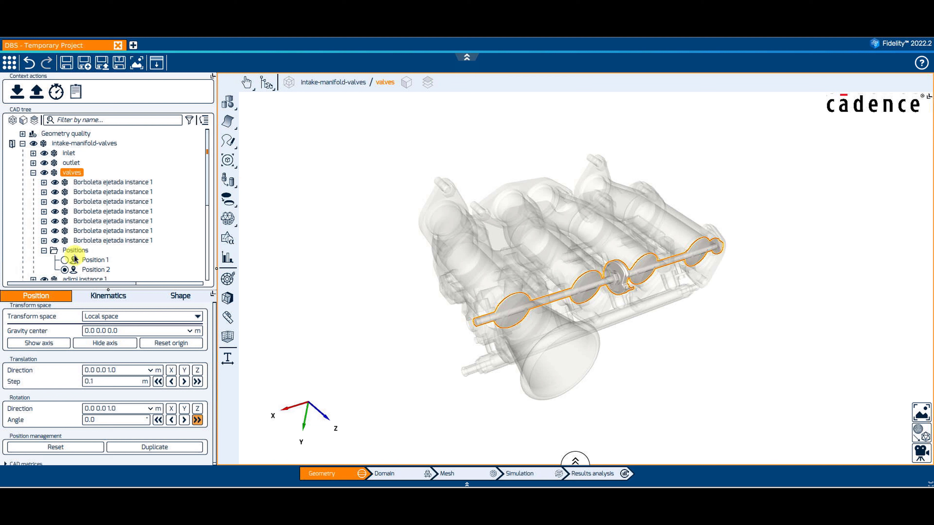
left_click(65, 260)
Step: Rename Position 1 to 'Half open' and rotate its valves by 45 degrees
left_click(92, 260)
double_click(92, 261)
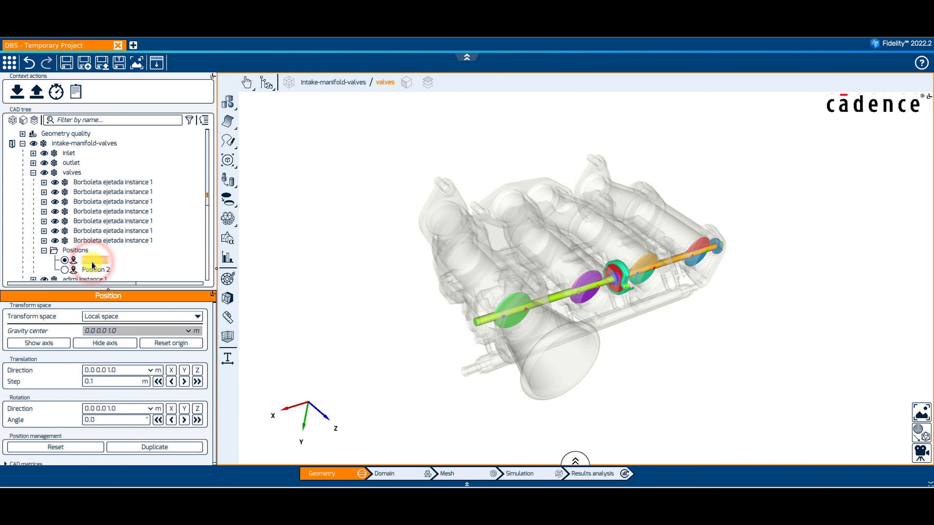
type("Half open")
key("Return")
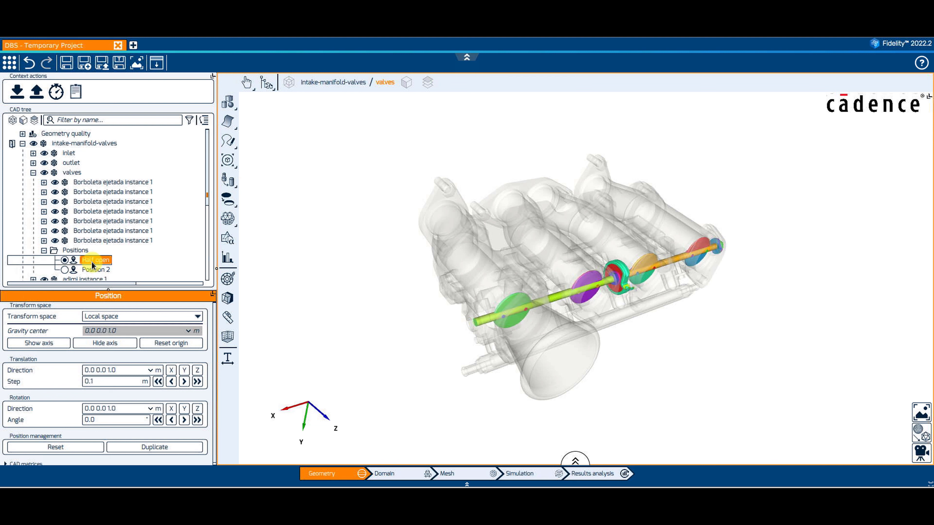
left_click(107, 420)
type("4")
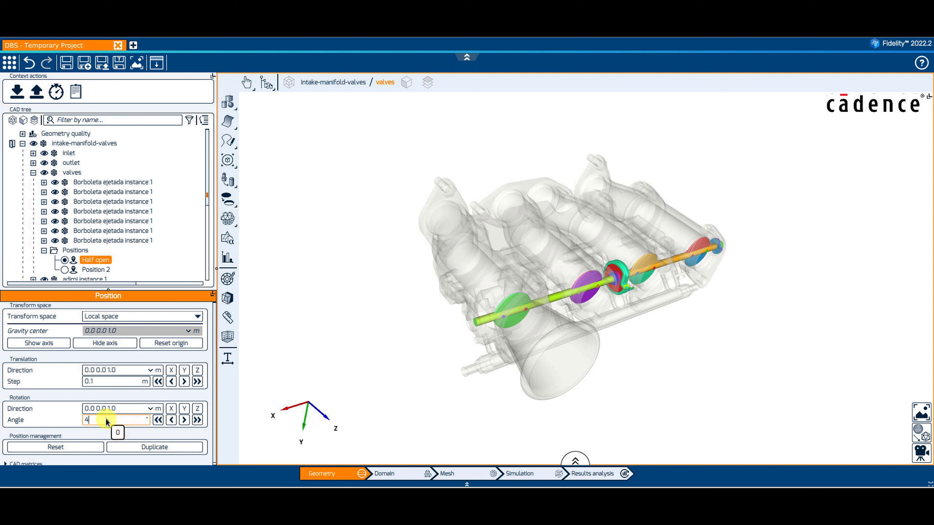
type("5")
left_click(184, 420)
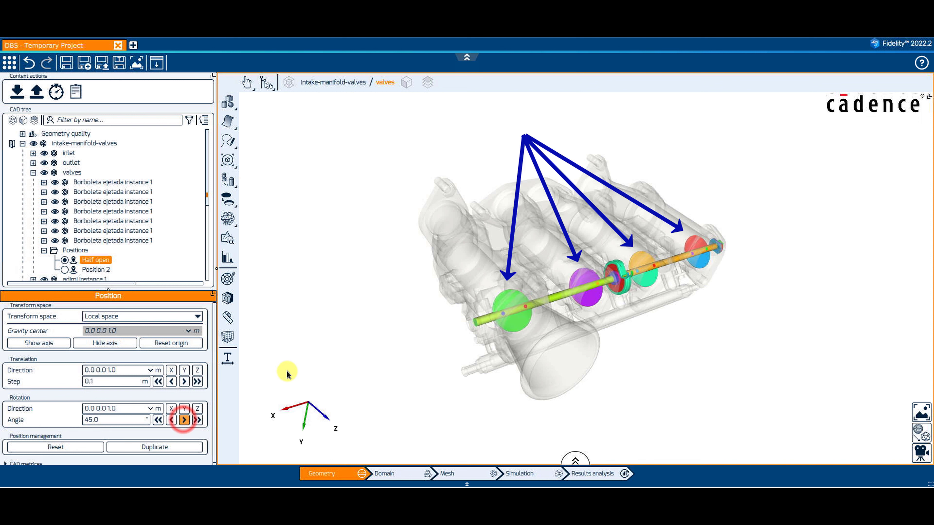
Step: Rename Position 2 to 'Fully open' and rotate its valves to 90 degrees
left_click(66, 269)
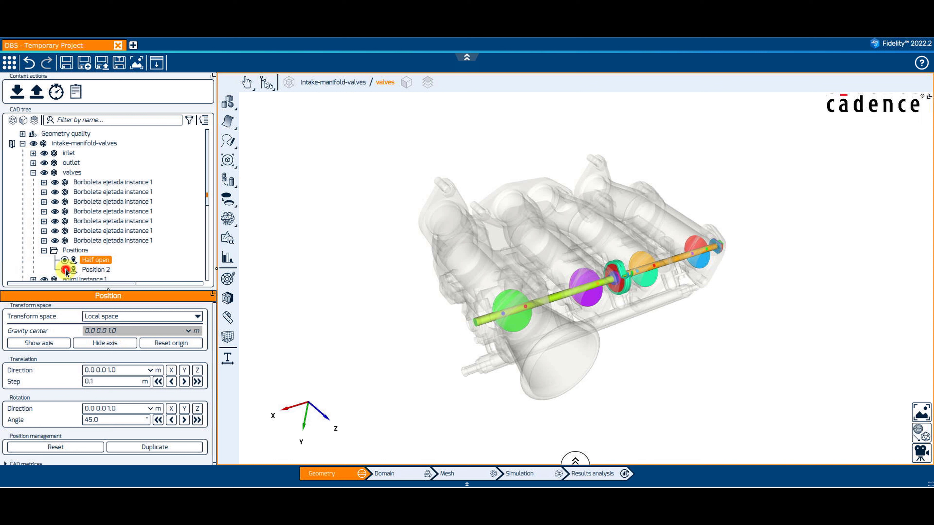
left_click(93, 272)
type("Fu")
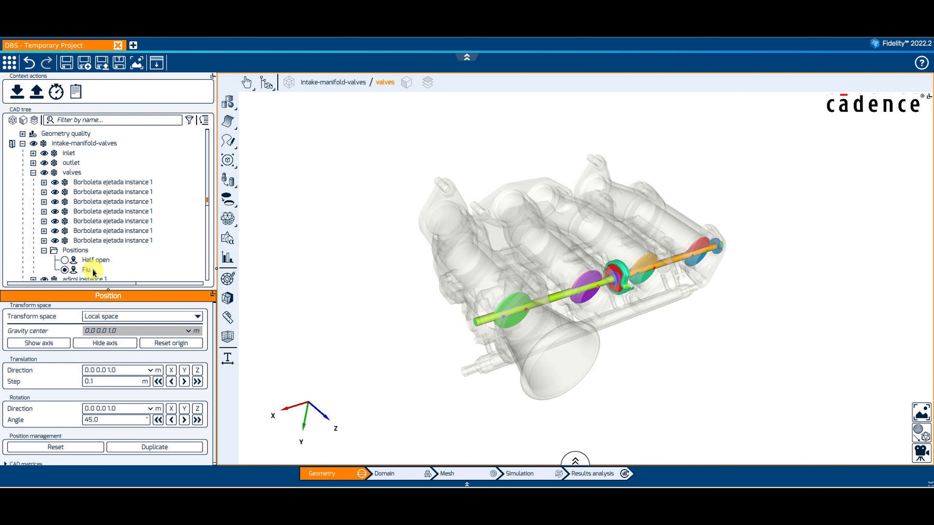
type("lly open")
key("Return")
left_click(98, 420)
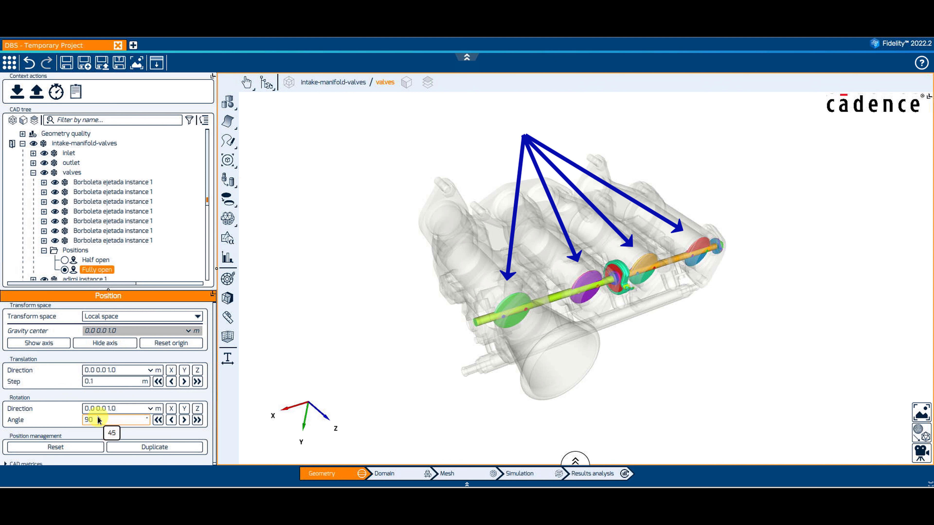
left_click(184, 420)
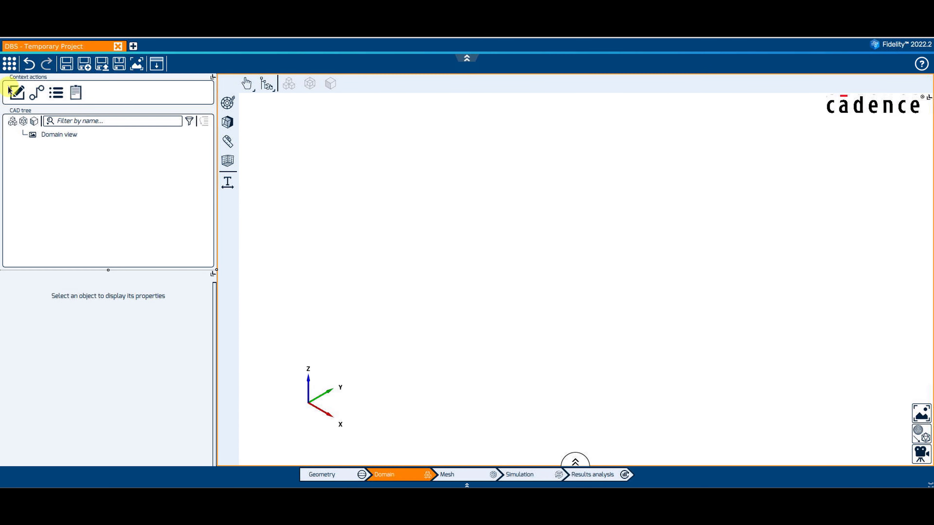
Step: Create Domain 1 holding the intake-manifold-valves assembly, then close the domain editor
left_click(10, 90)
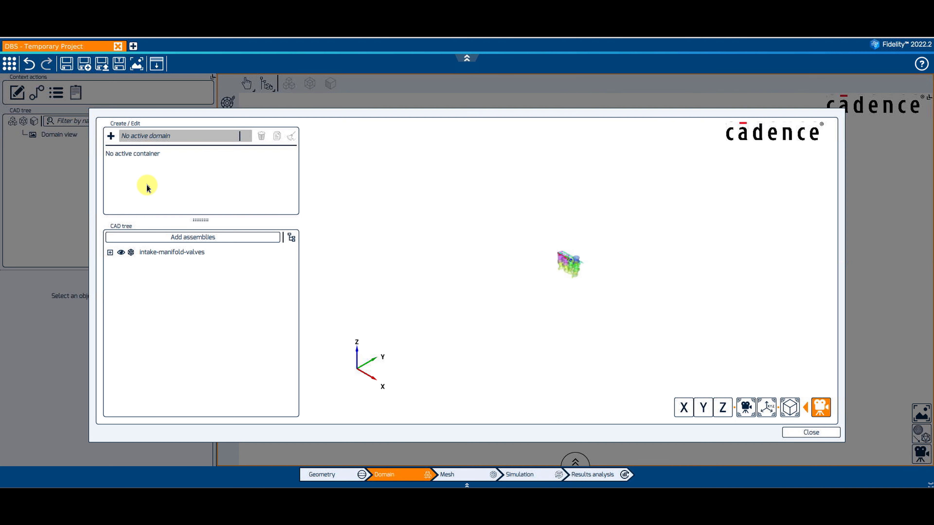
left_click(111, 137)
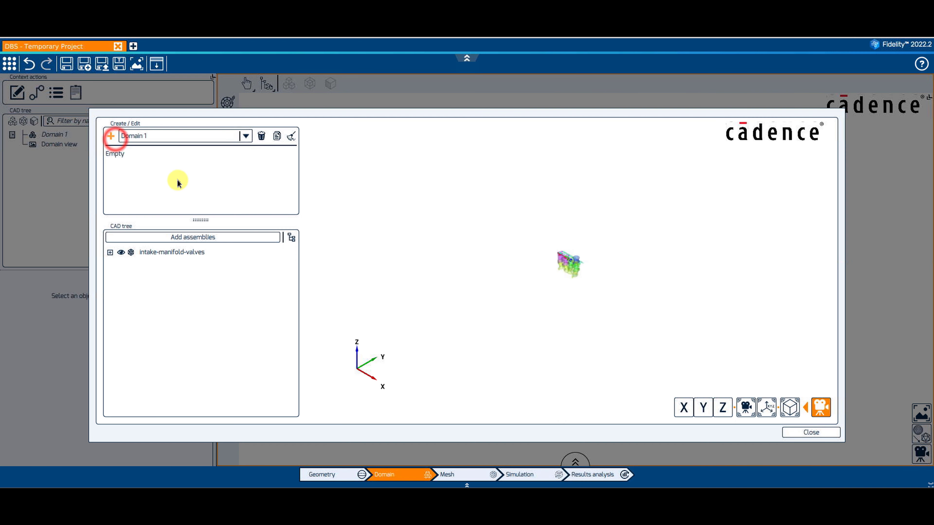
left_click(188, 253)
left_click(192, 237)
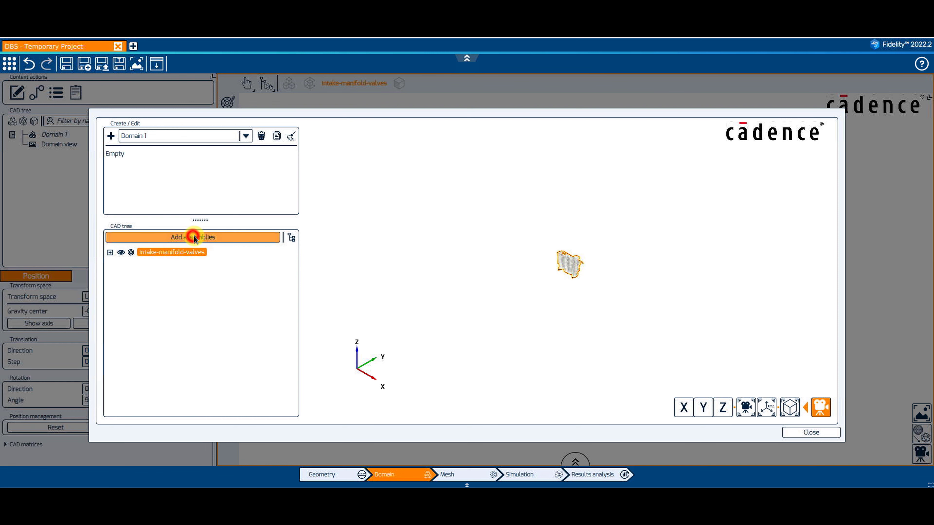
left_click(796, 432)
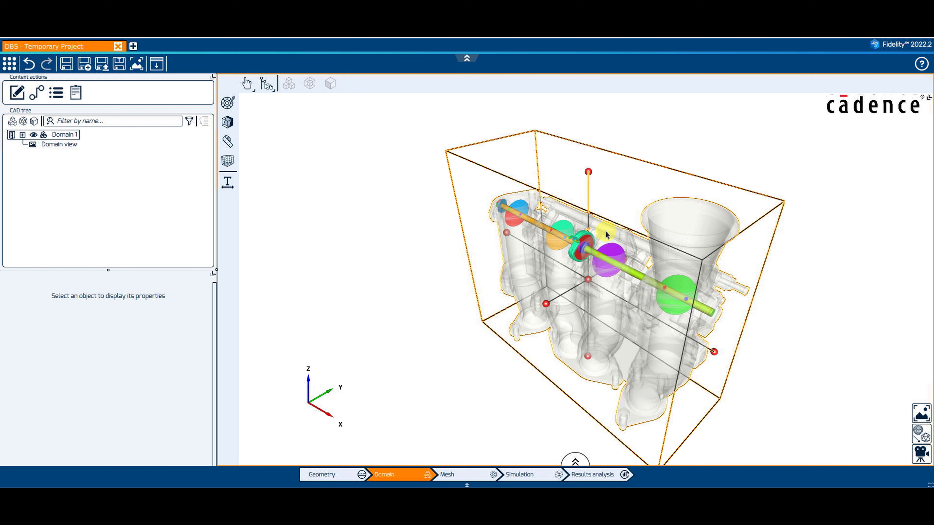
left_click(309, 196)
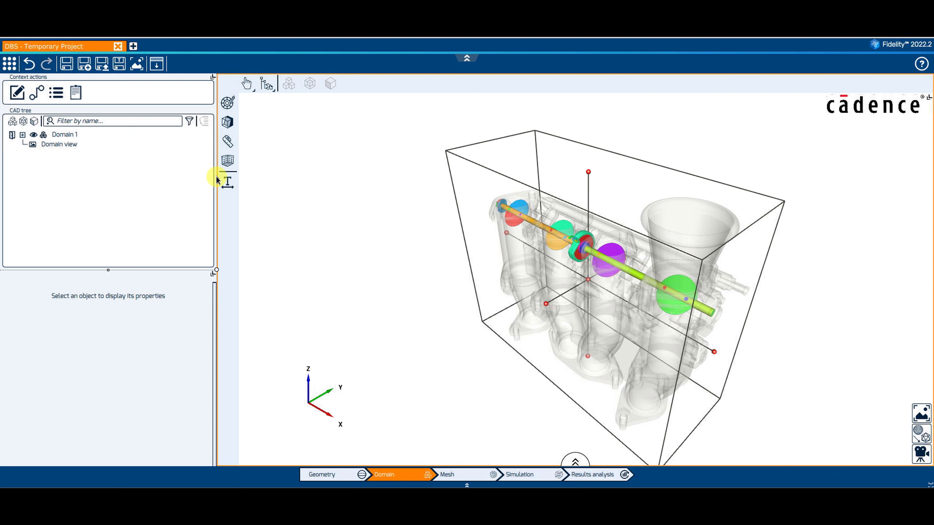
Step: Duplicate Choice 1 twice to get Choice 1 copy and Choice 1 copy 2, enlarging the tree panel
left_click(57, 94)
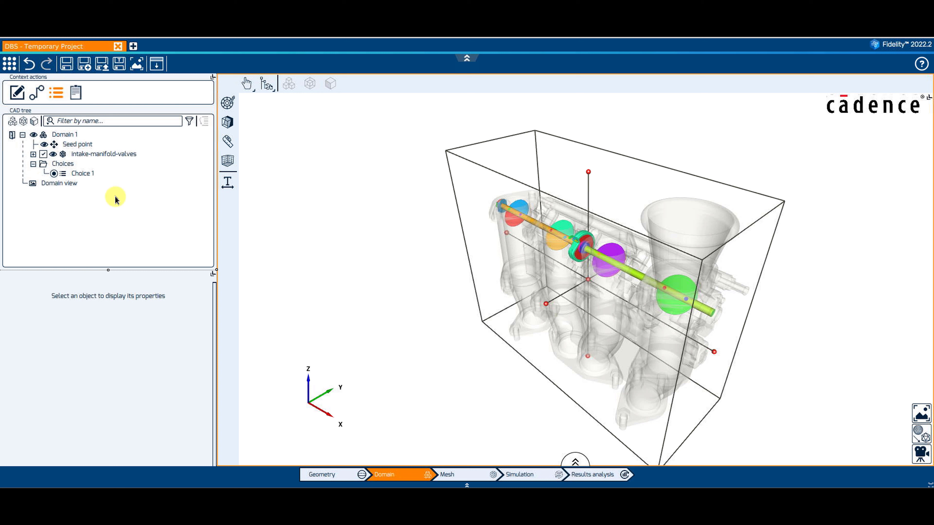
left_click(83, 173)
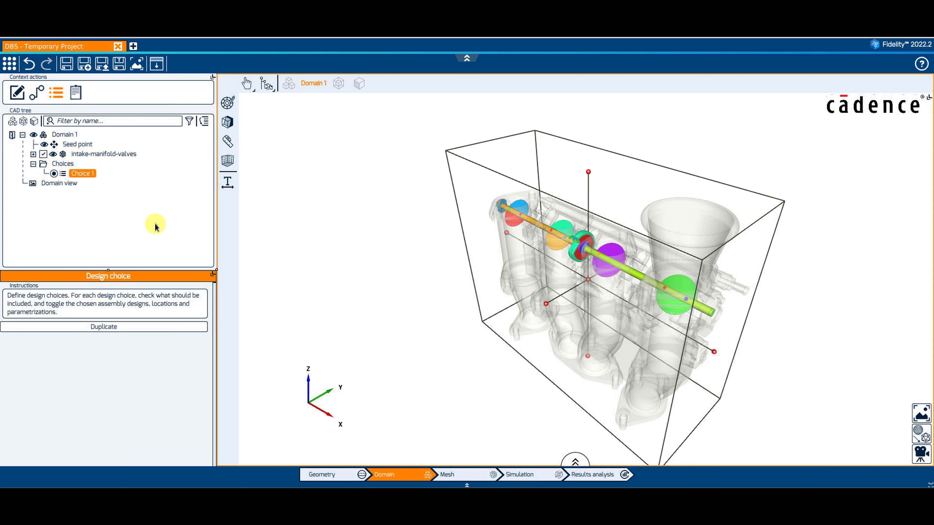
left_click(156, 326)
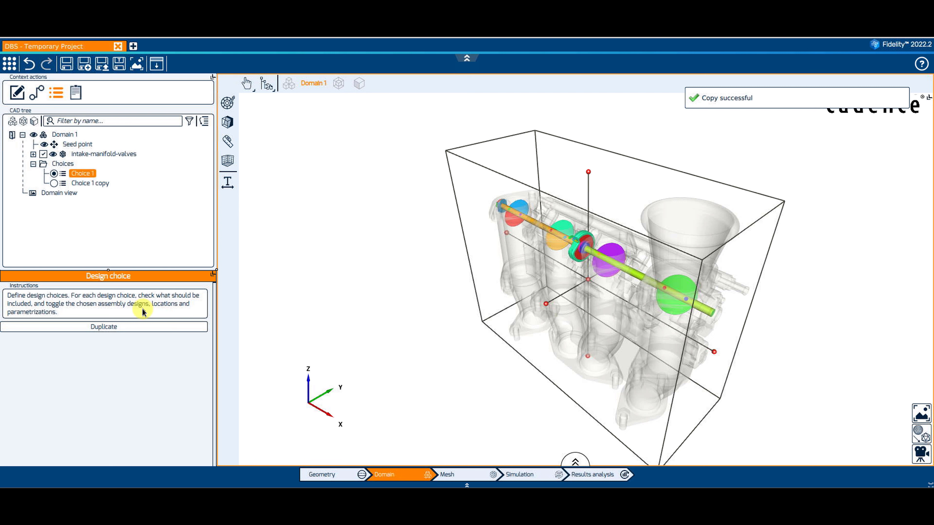
left_click(138, 327)
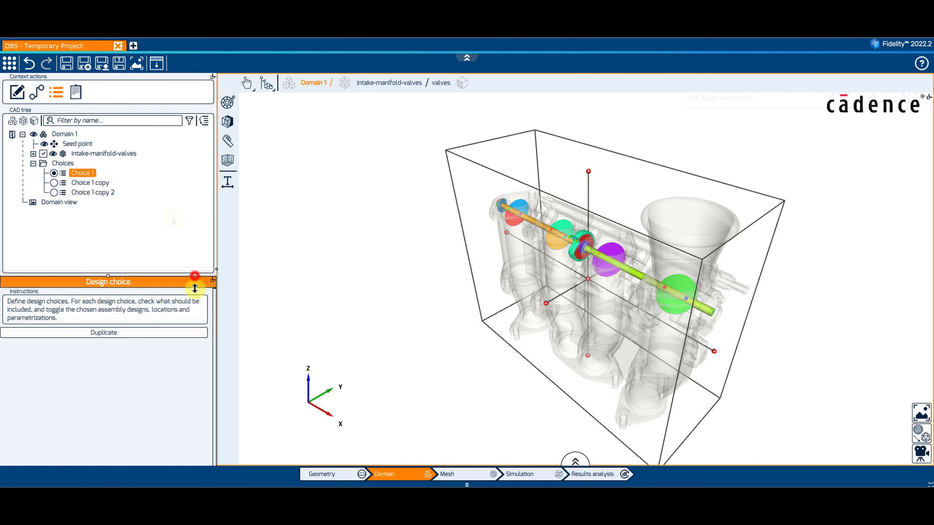
left_click_drag(194, 279, 184, 411)
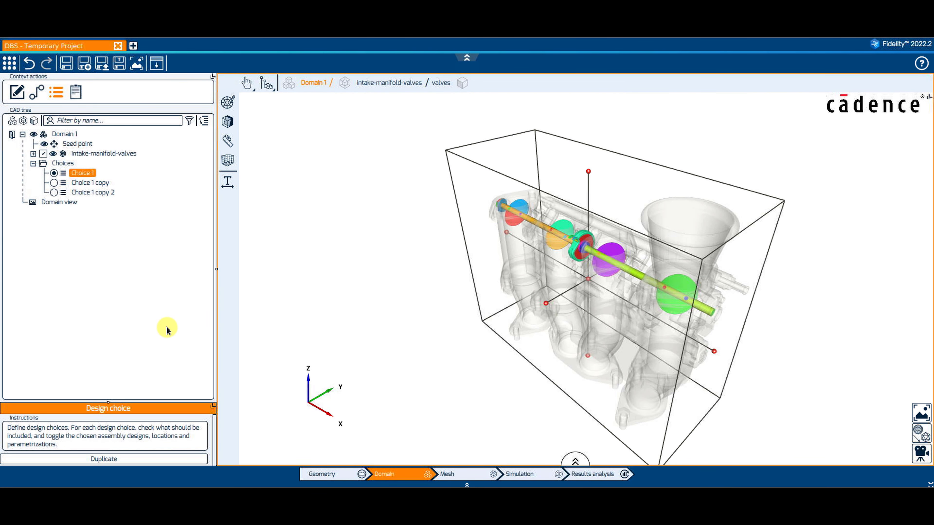
Step: Expand the intake-manifold-valves assembly and toggle the bico and COPINHO parts off and back on
left_click(82, 173)
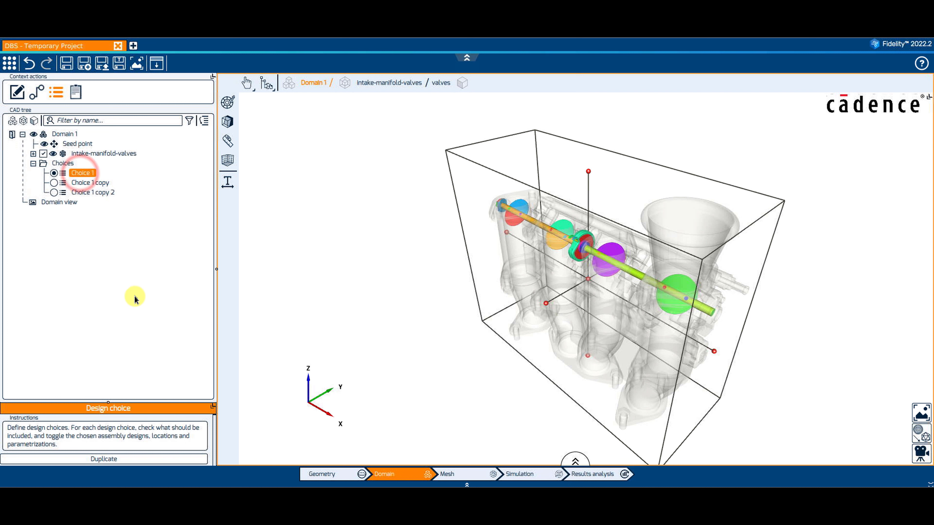
left_click(37, 157)
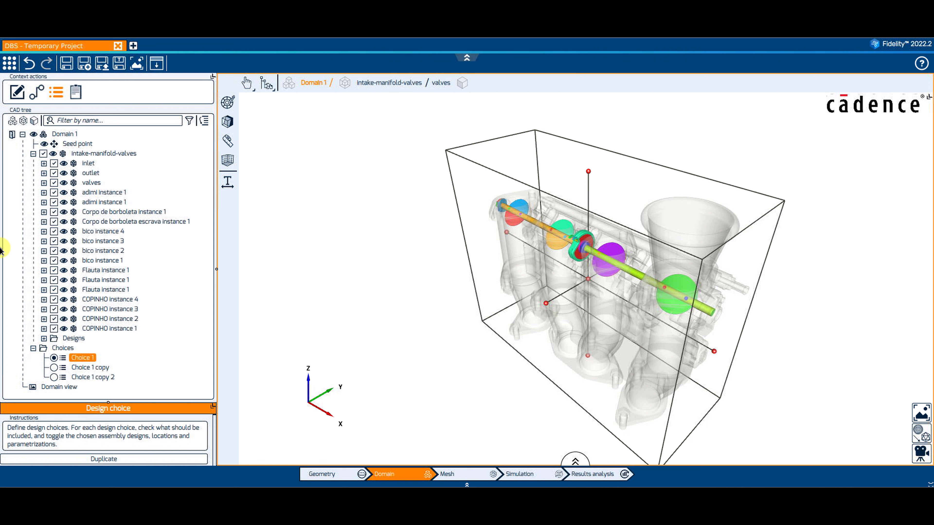
left_click(54, 261)
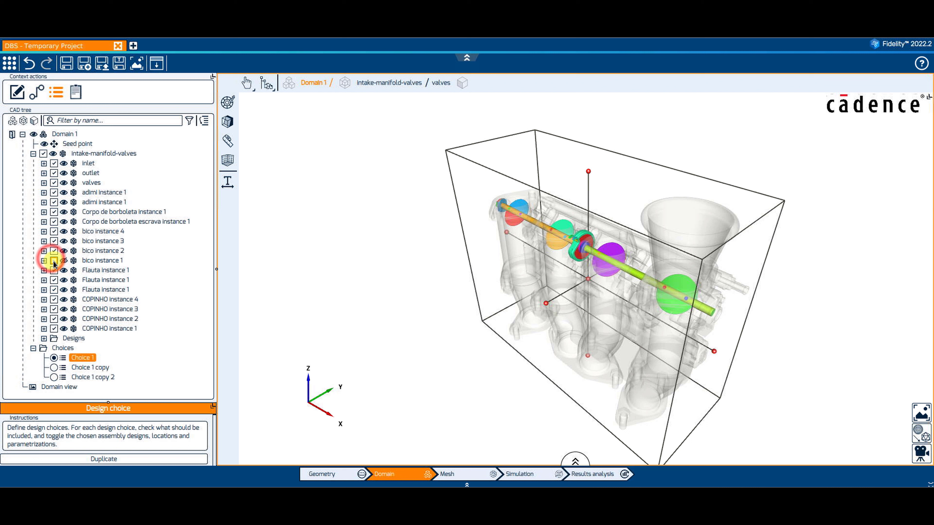
left_click(54, 260)
left_click(54, 319)
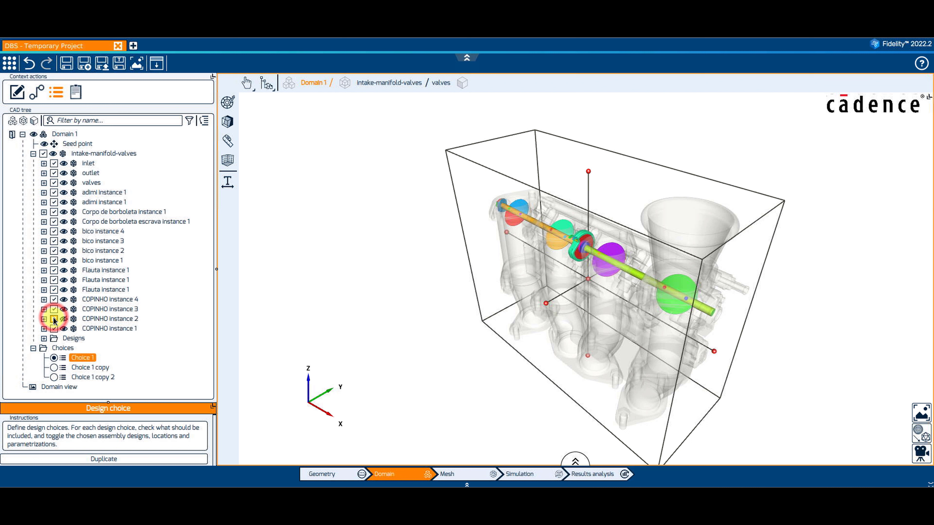
left_click(54, 319)
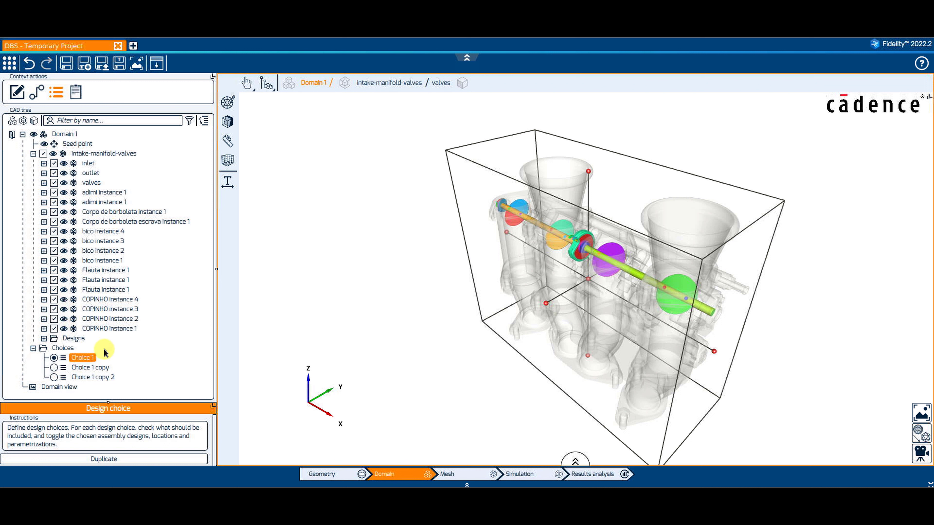
Step: Rename Choice 1 to 'No valve' and exclude the valves from it
double_click(113, 356)
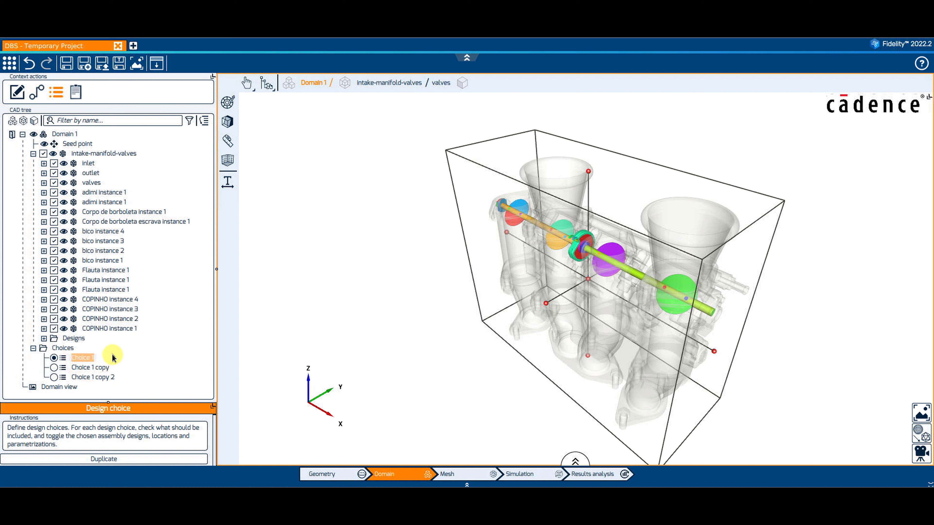
type("Nobve")
key("Return")
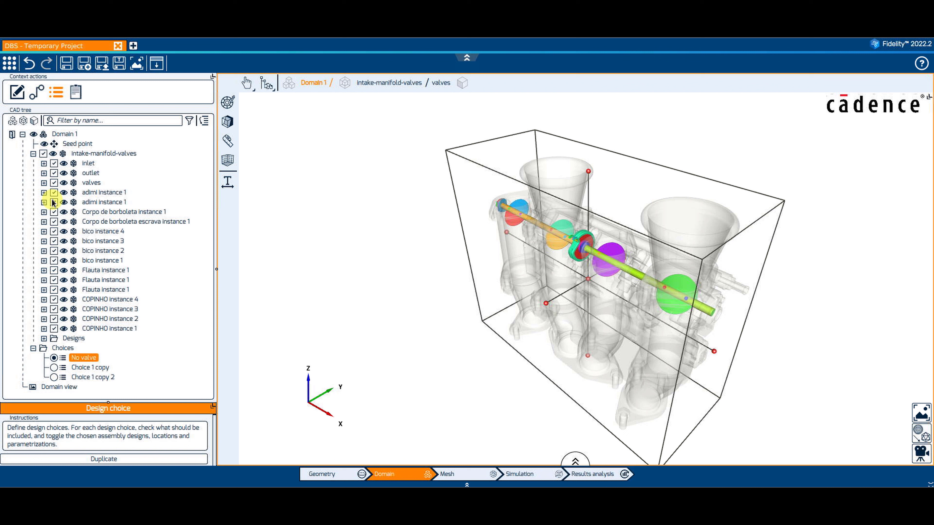
left_click(54, 183)
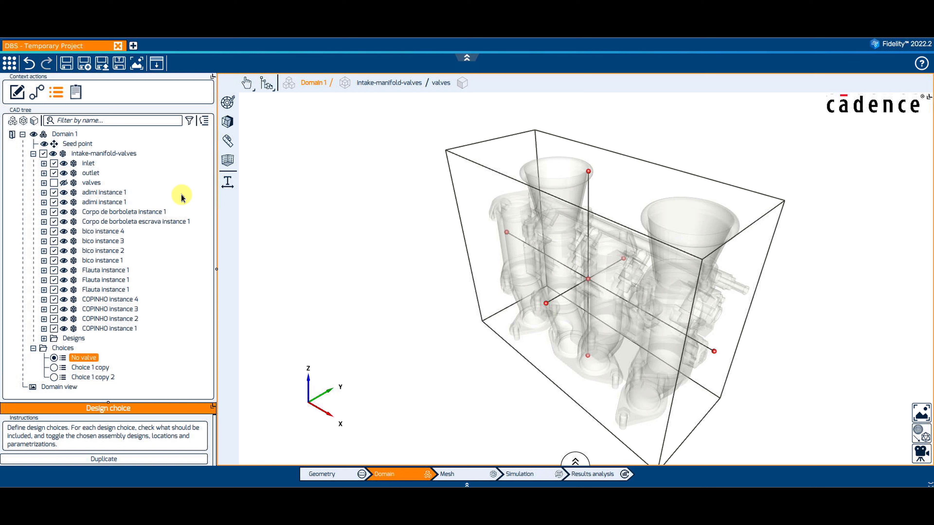
Step: Rename Choice 1 copy to 'Half open' and include the valves in it
left_click(44, 183)
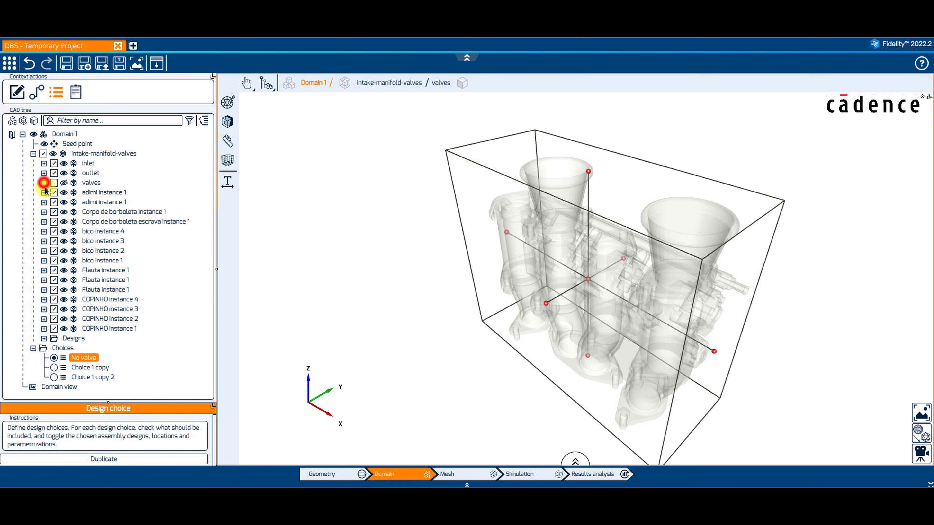
scroll(90, 362, "down", 3)
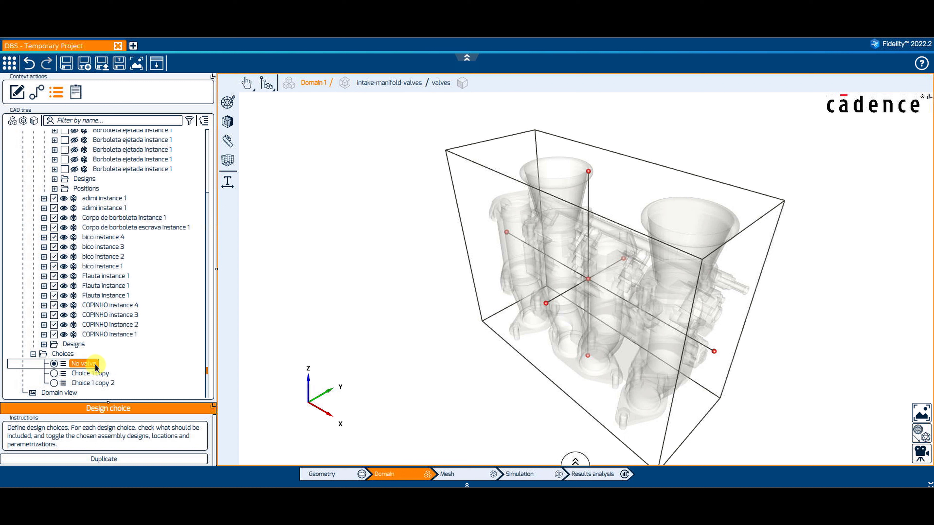
left_click(98, 373)
type("H")
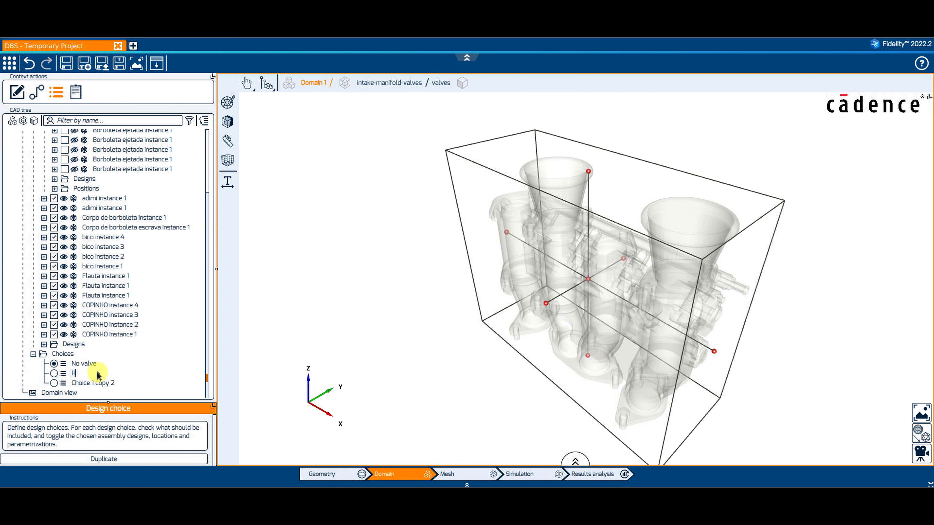
type("alf open")
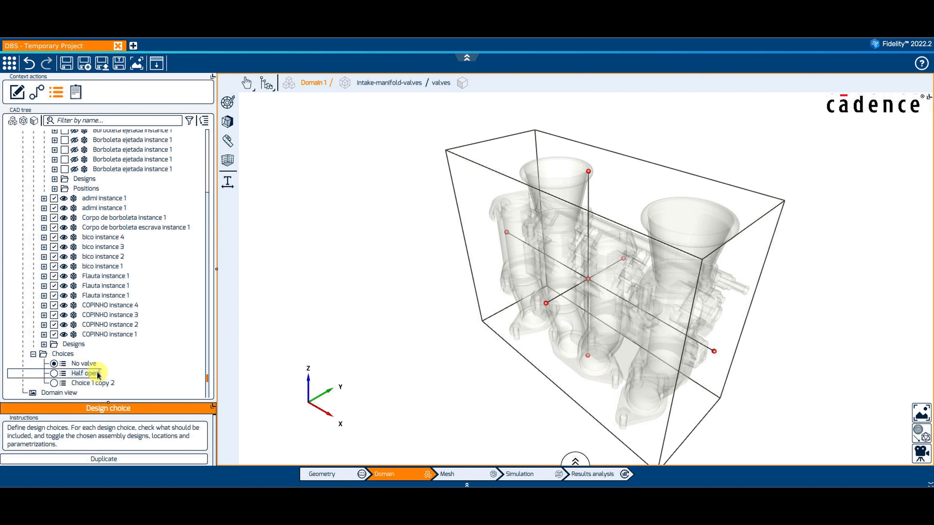
key("Return")
left_click(54, 374)
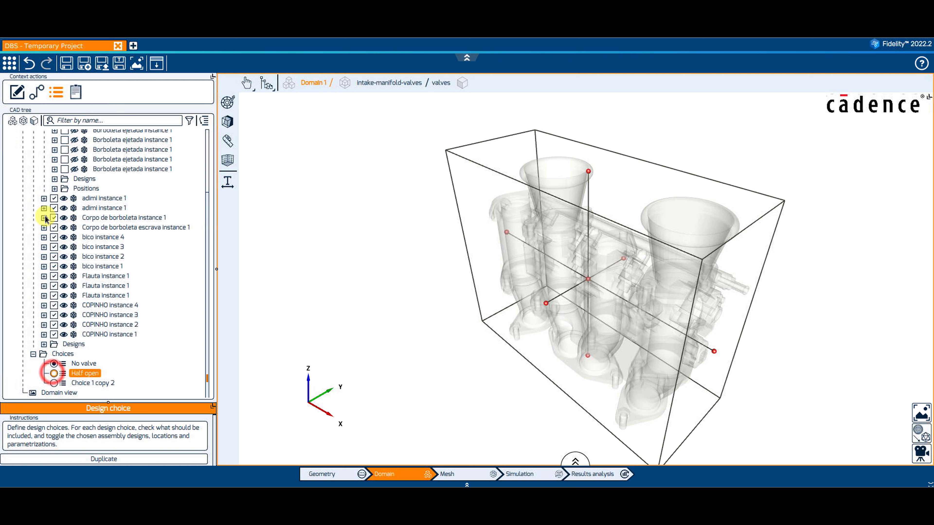
left_click(54, 188)
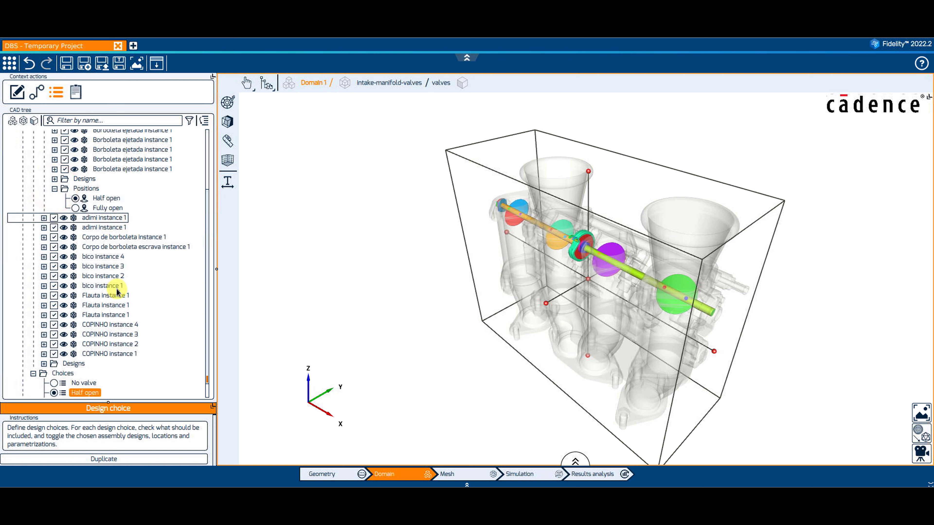
Step: Rename Choice 1 copy 2 to 'Fully open' with the valves at the Fully open position
scroll(103, 331, "down", 1)
double_click(84, 383)
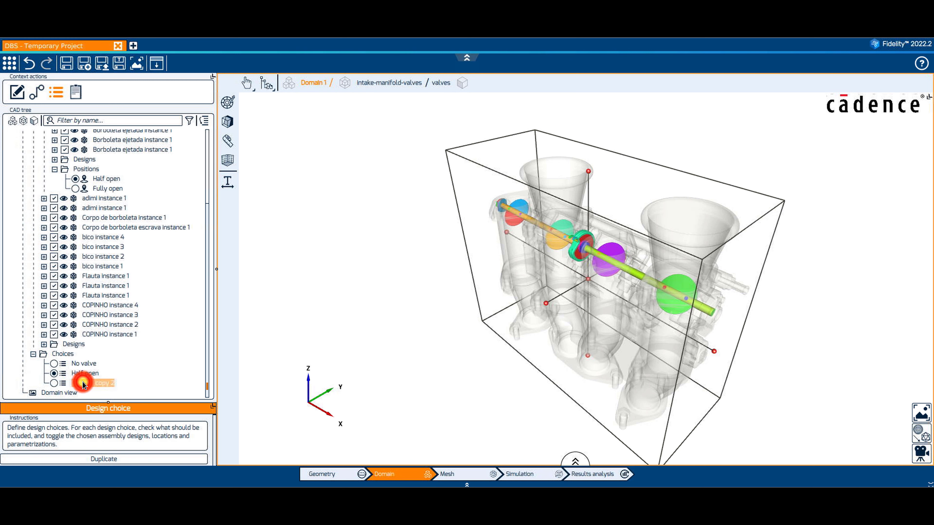
type("Fully open")
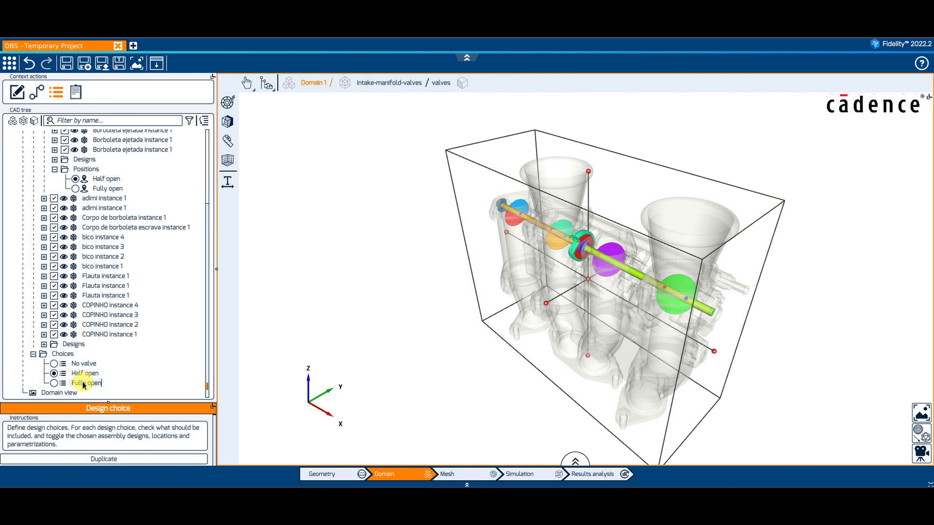
key("Return")
left_click(54, 383)
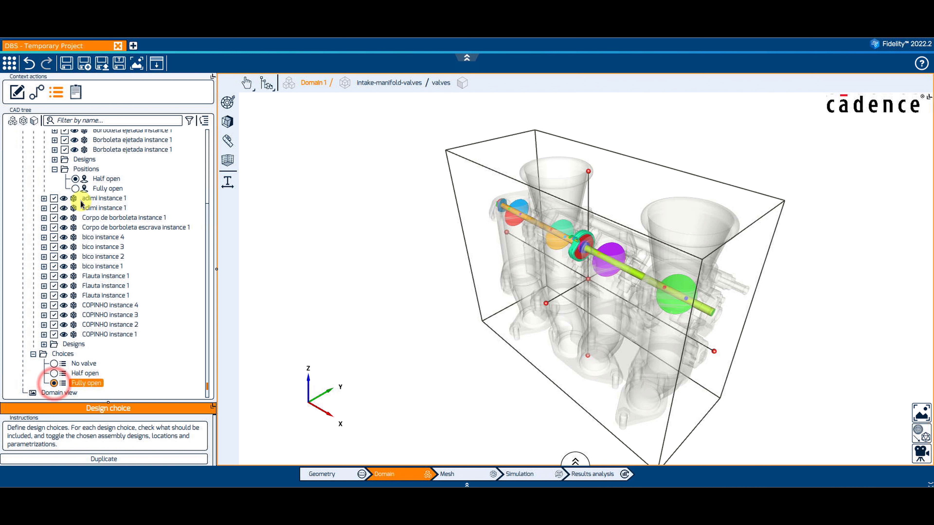
left_click(75, 188)
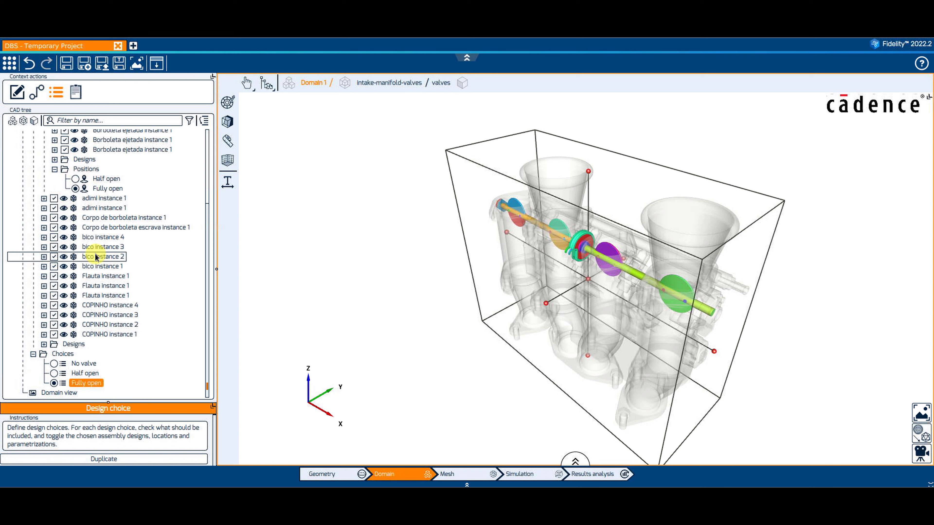
scroll(95, 256, "up", 5)
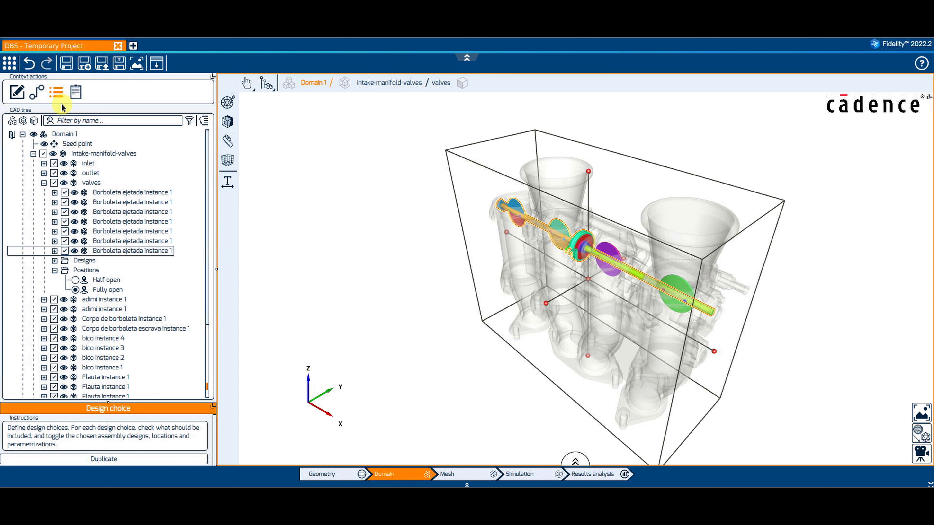
Step: Preview Mesh Setup 1's No valve, Fully open and Half open choices, leaving Half open selected
left_click(55, 94)
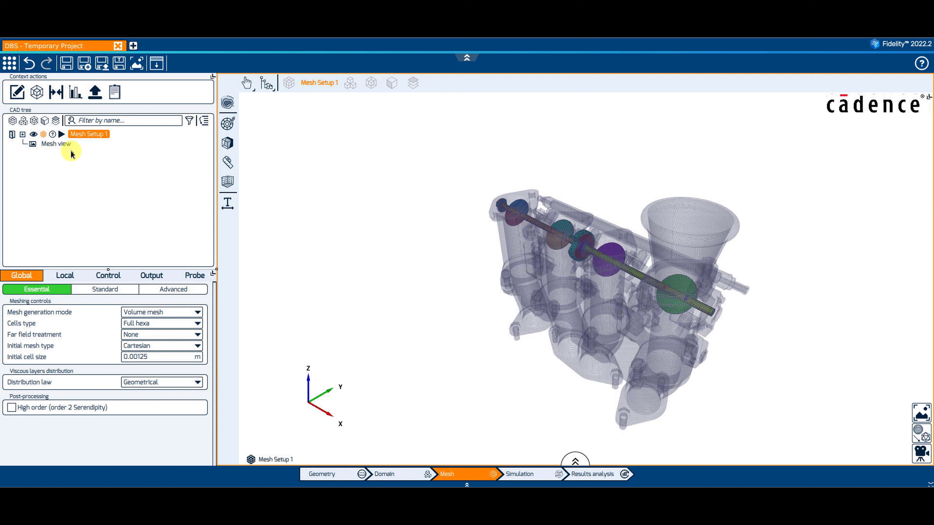
left_click(22, 134)
left_click(34, 163)
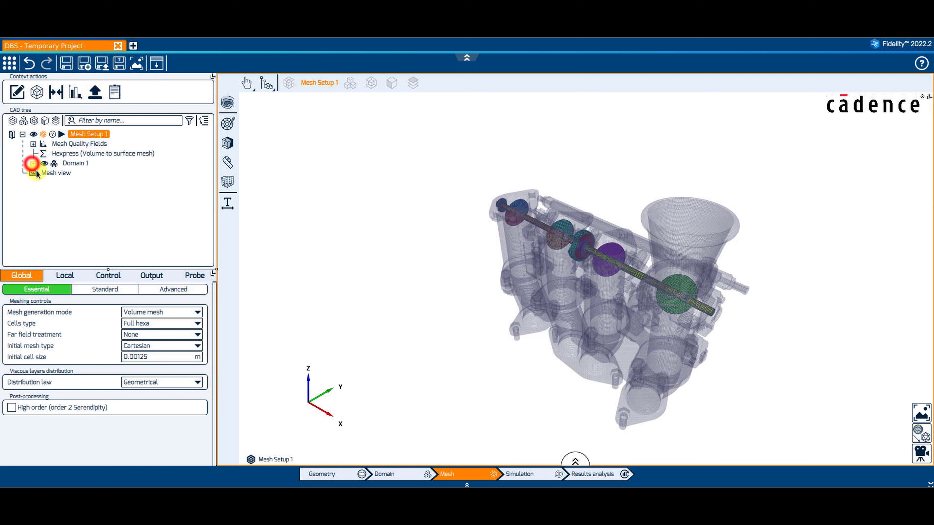
left_click(43, 183)
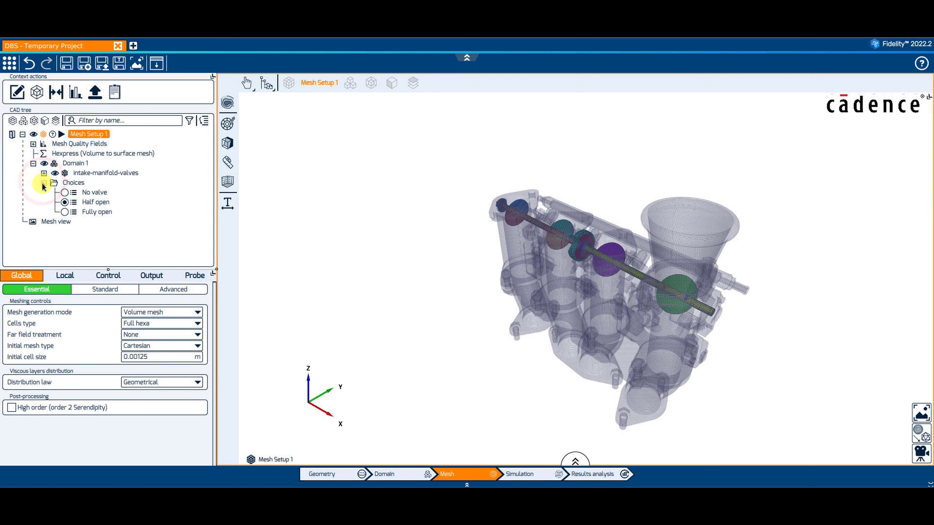
left_click(65, 192)
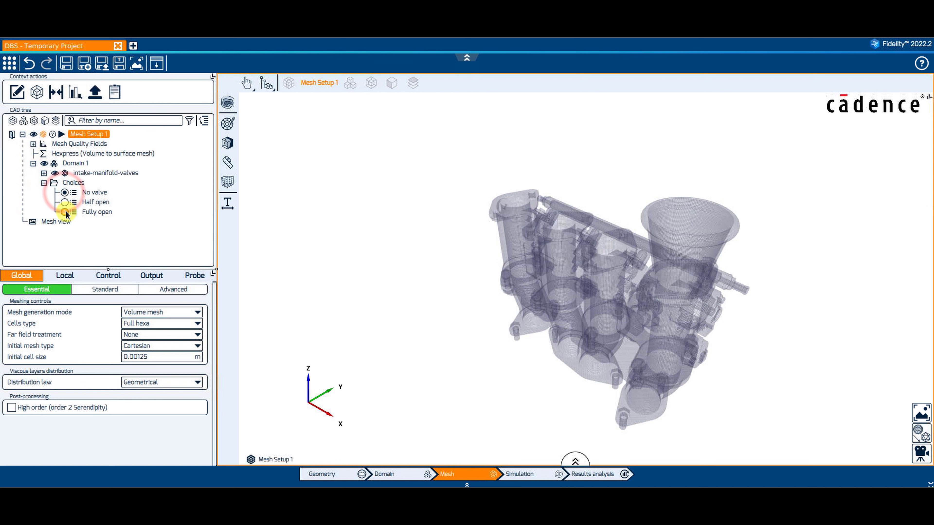
left_click(65, 212)
left_click(64, 202)
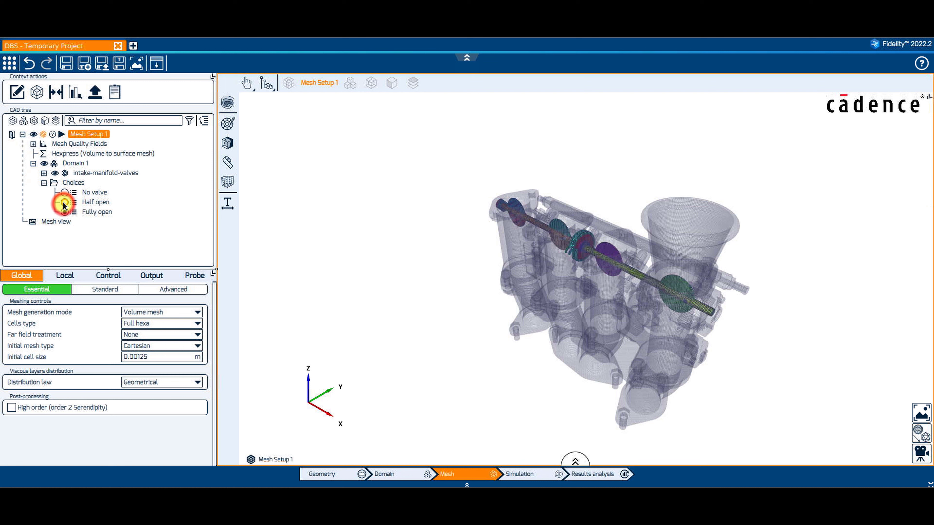
Step: Copy and paste Mesh Setup 1, then deactivate the original setup
right_click(95, 135)
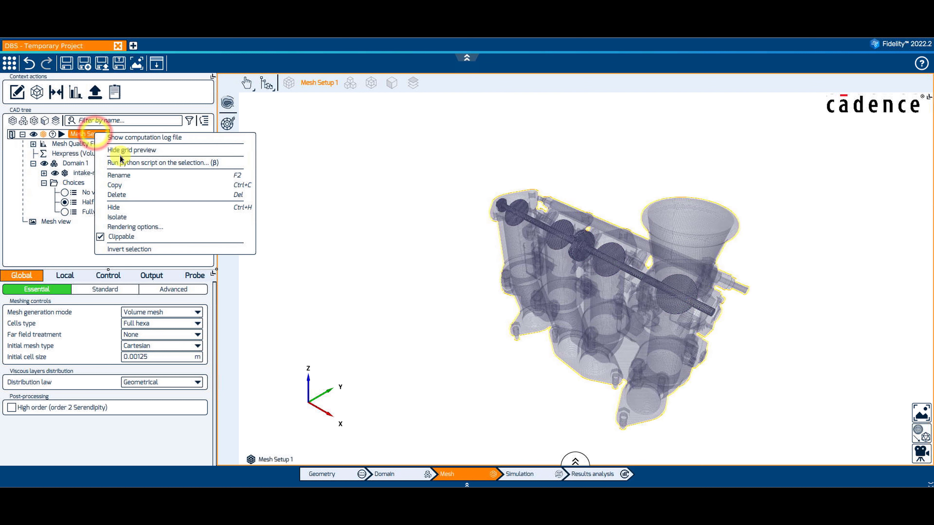
left_click(121, 185)
right_click(95, 135)
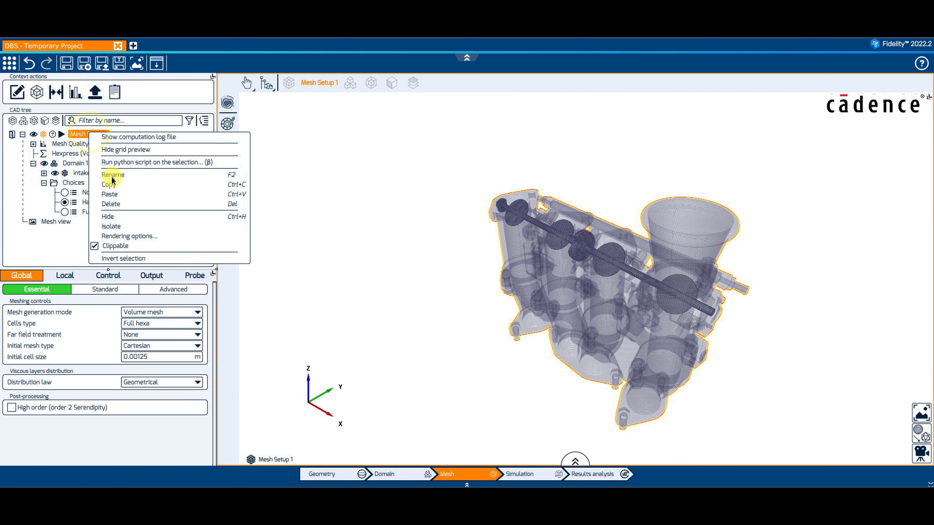
left_click(110, 194)
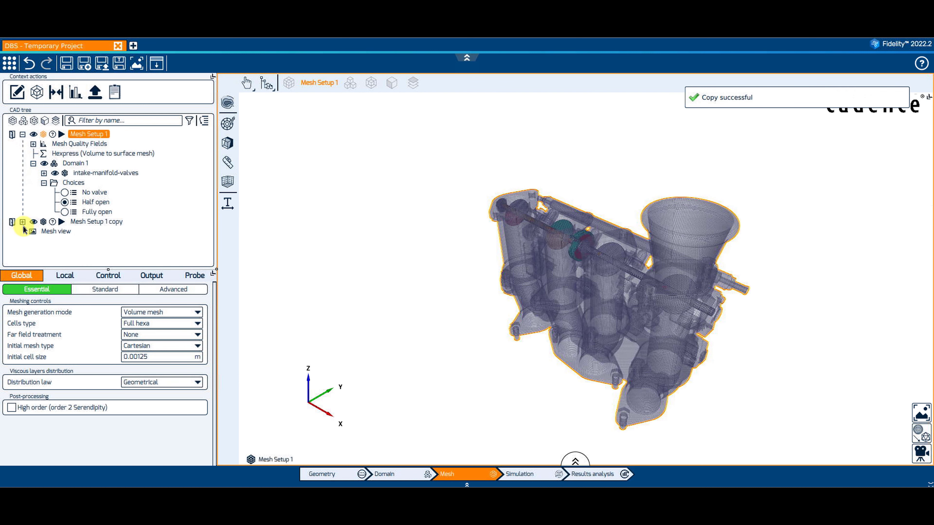
left_click(22, 221)
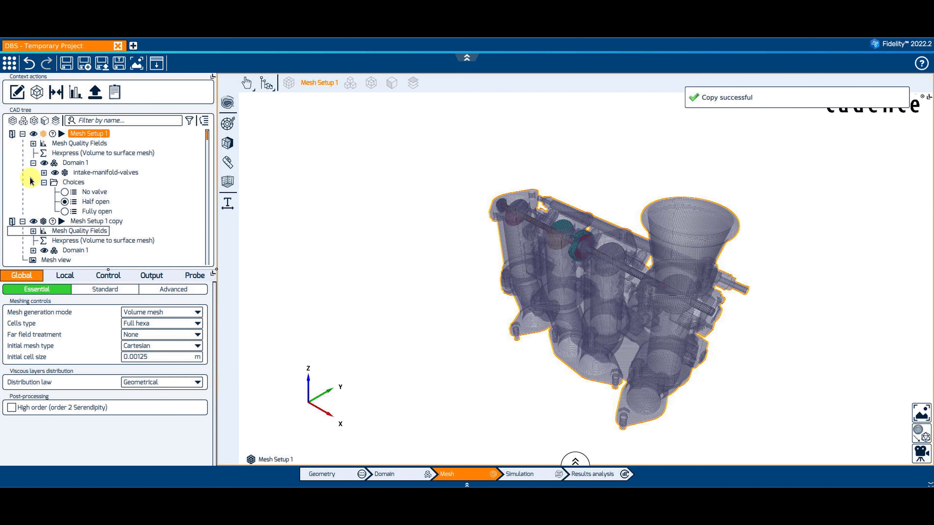
left_click(12, 134)
Step: Set the copied mesh setup's valves to Fully open and display the Mesh Setup Fully open mesh
left_click(33, 248)
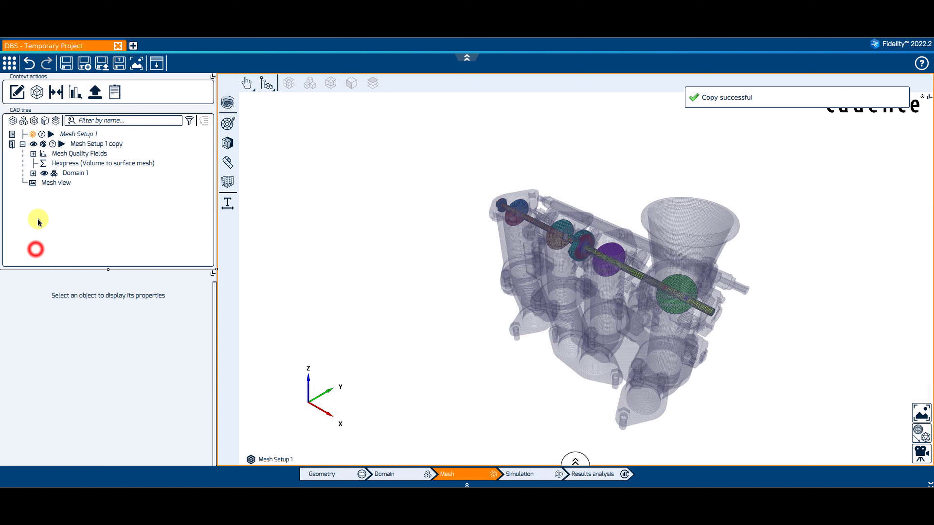
left_click(35, 176)
left_click(44, 192)
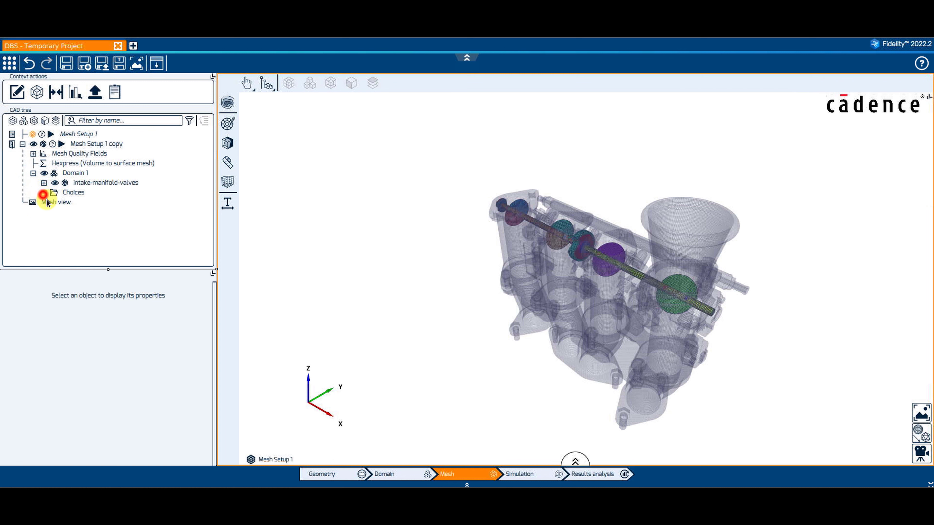
left_click(64, 222)
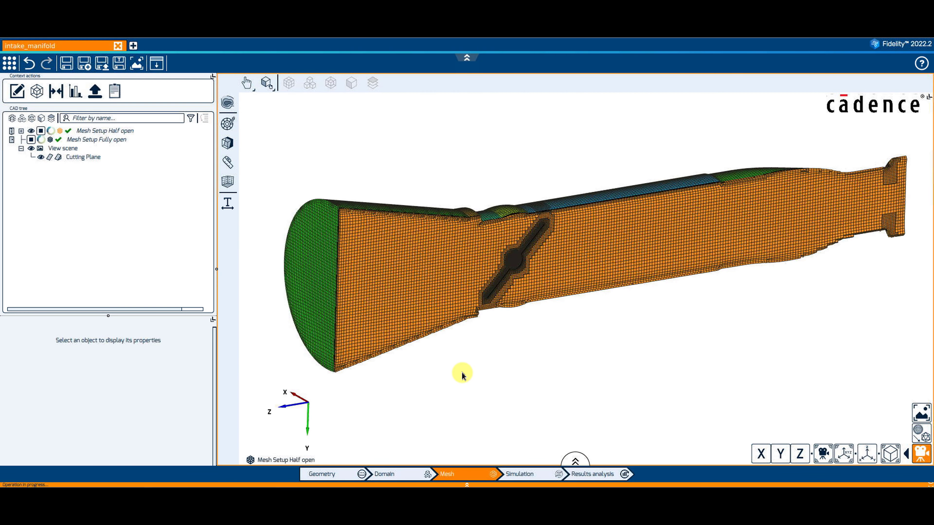
left_click(300, 460)
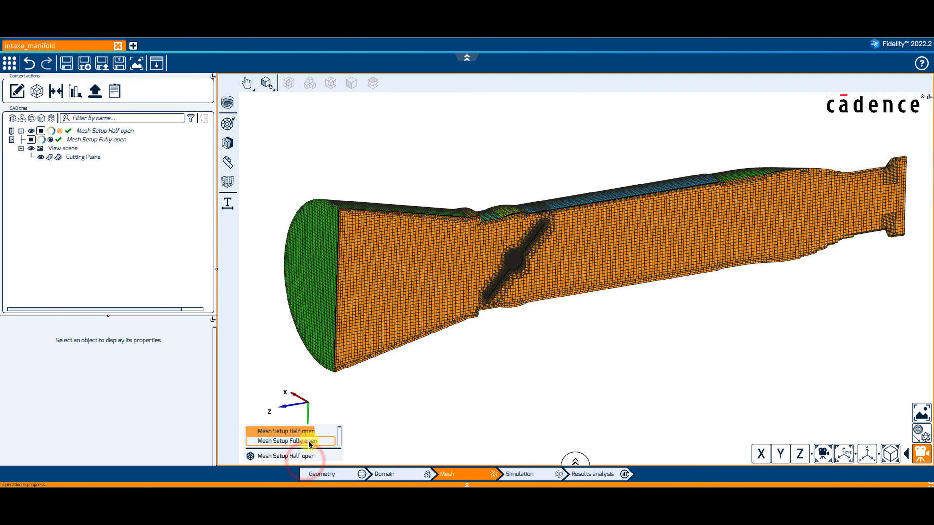
left_click(309, 441)
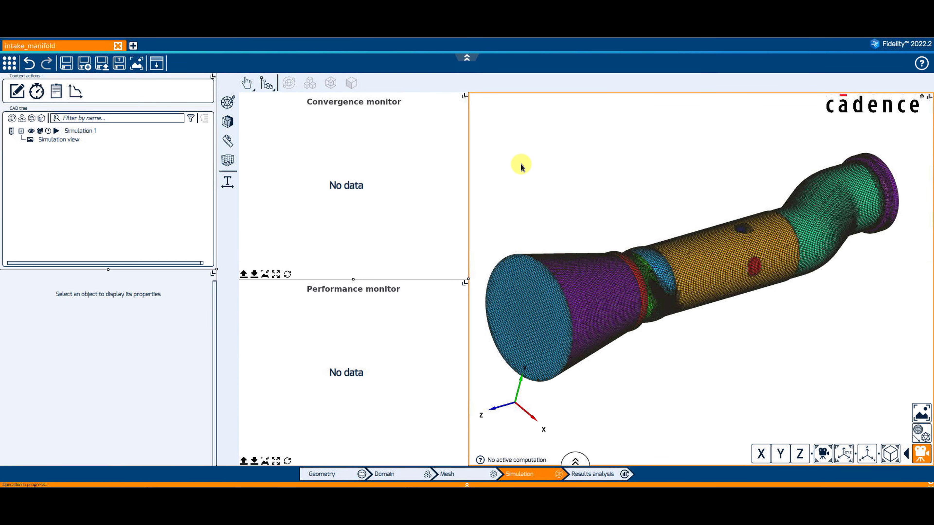
Step: Expand Simulation 1's choices to reveal the meshes used by Half open and Fully open
left_click(21, 130)
left_click(40, 175)
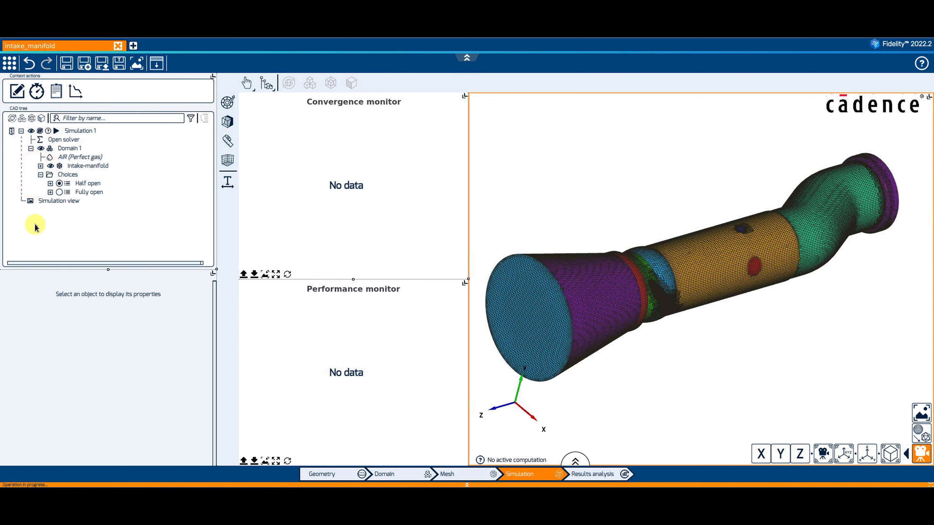
left_click(50, 183)
left_click(50, 209)
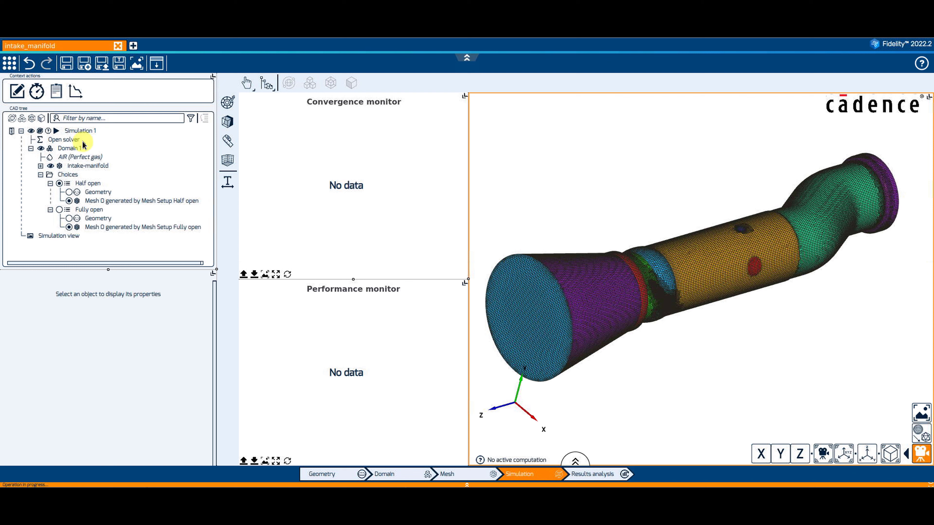
left_click(82, 131)
Step: Copy and paste Simulation 1, then deactivate the original simulation
right_click(92, 135)
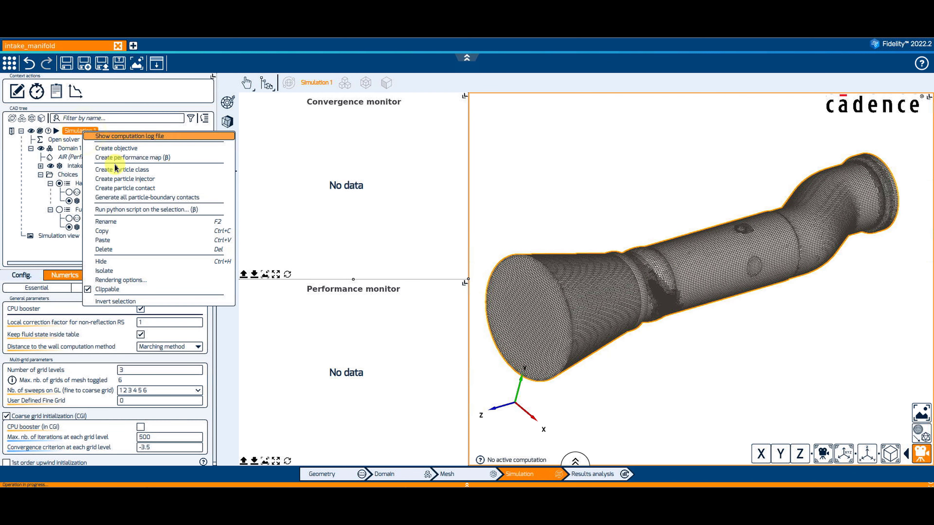
left_click(110, 230)
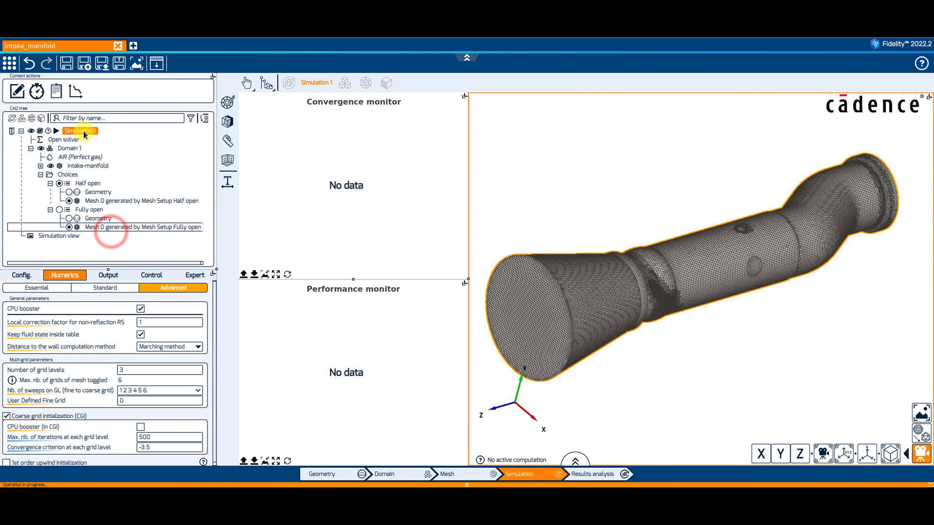
right_click(85, 131)
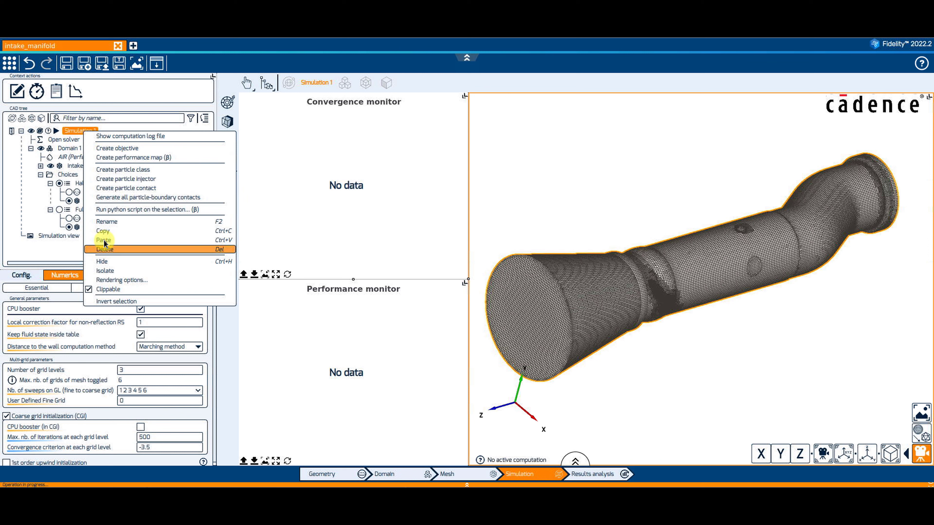
left_click(104, 241)
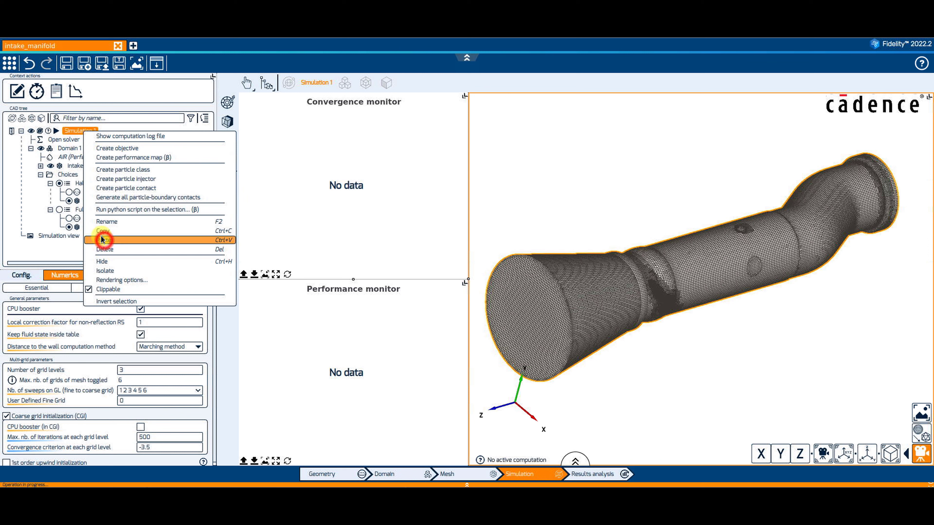
left_click(12, 131)
Step: Set the copied simulation's valve choice to Fully open
left_click(21, 139)
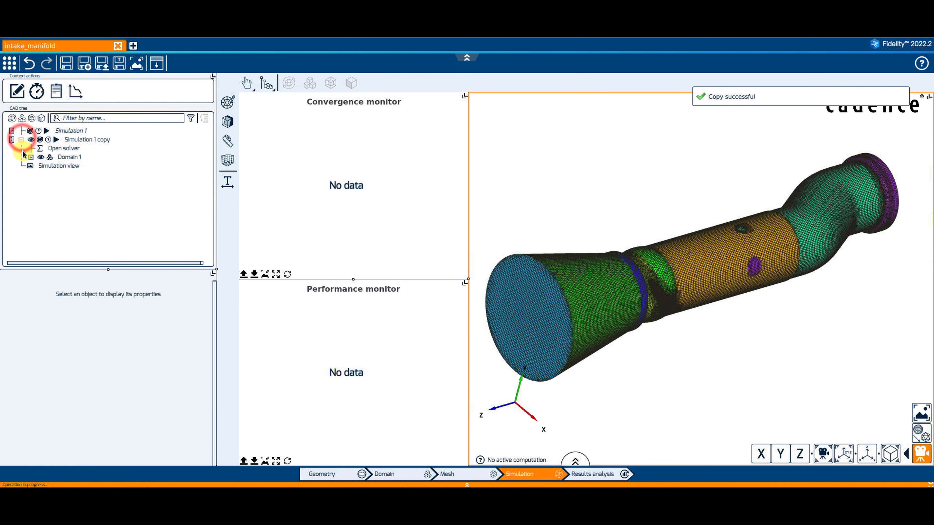
left_click(30, 158)
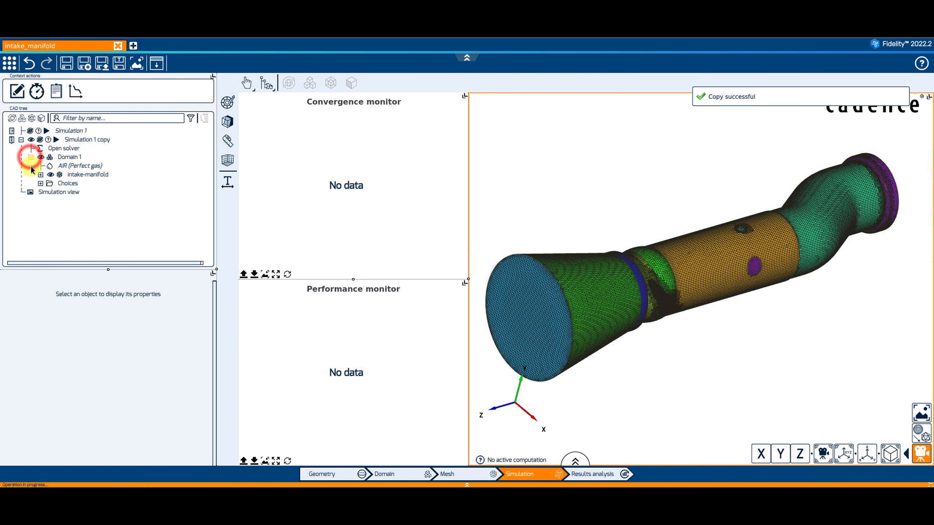
left_click(41, 183)
left_click(59, 201)
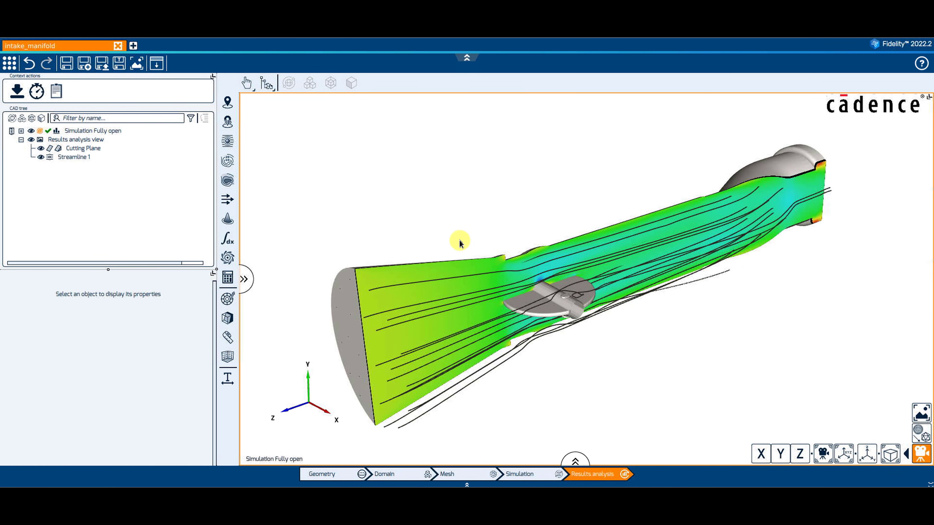
Step: Open the simulation results list at the bottom of the viewport to choose the Half open results
left_click(293, 460)
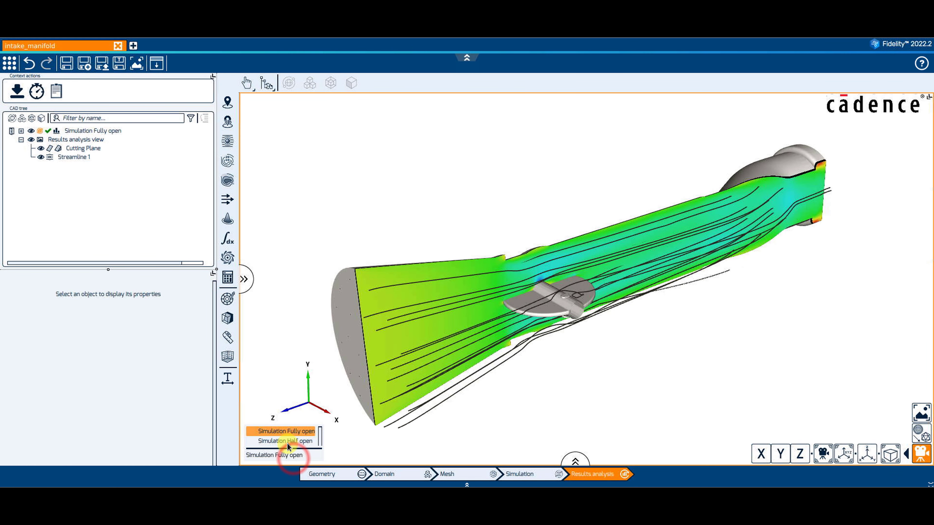